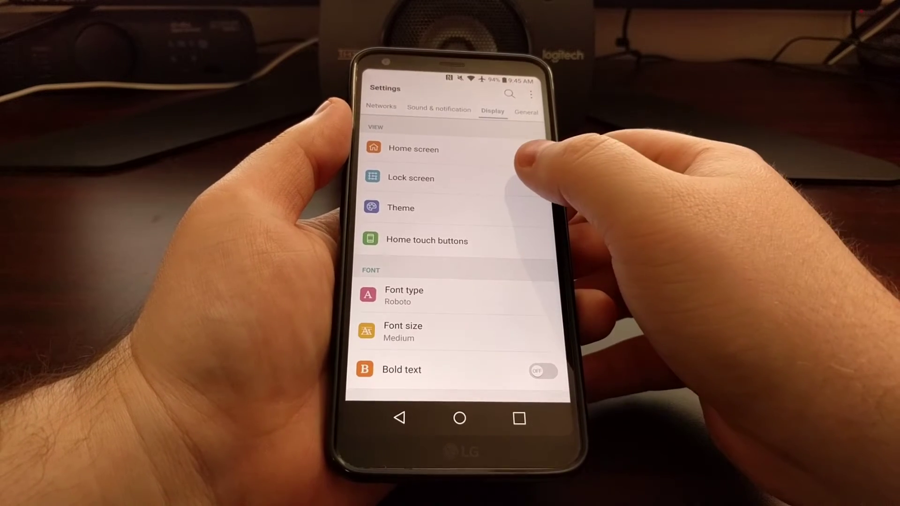
Open the lock screen settings with screen lock, wallpaper, clock and shortcut options.
left_click(397, 176)
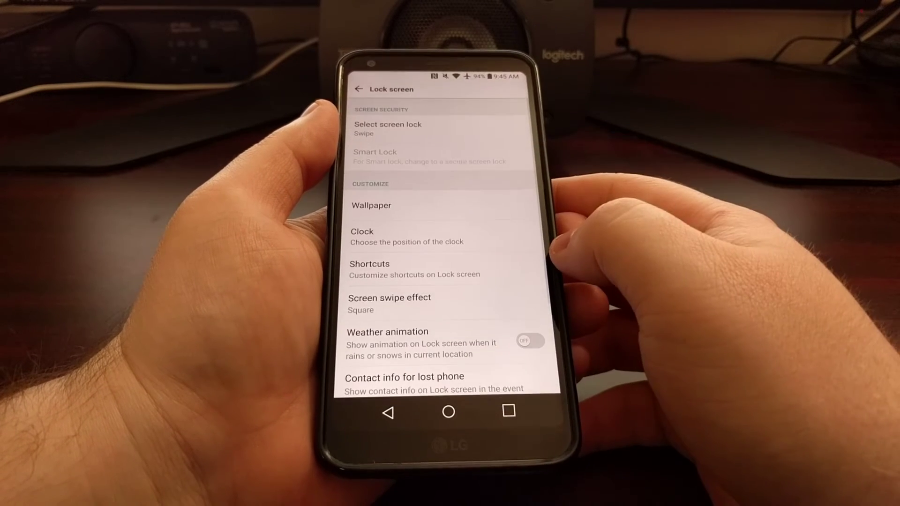